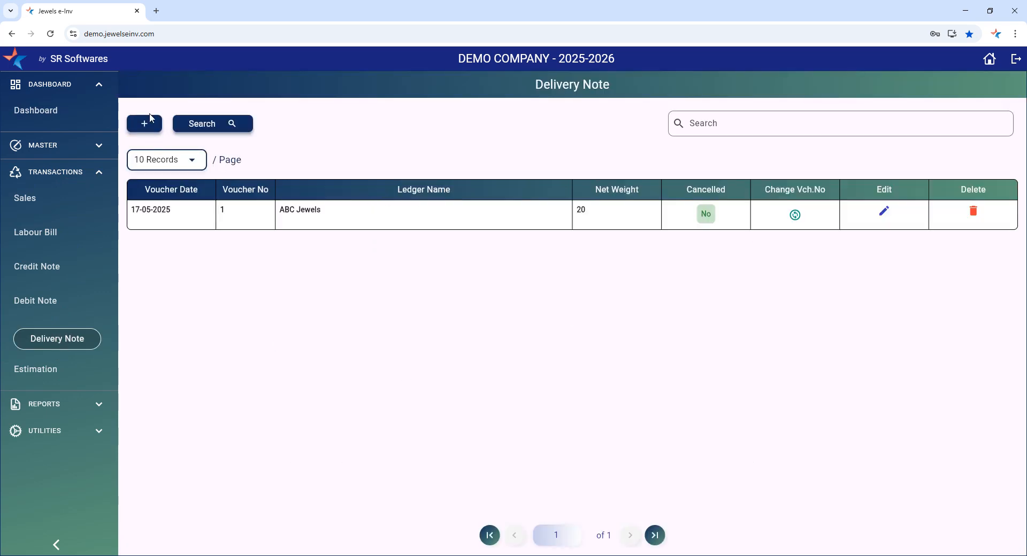
# - Open the ABC Jewels delivery note and review its header fields, item lines and totals
pyautogui.click(886, 215)
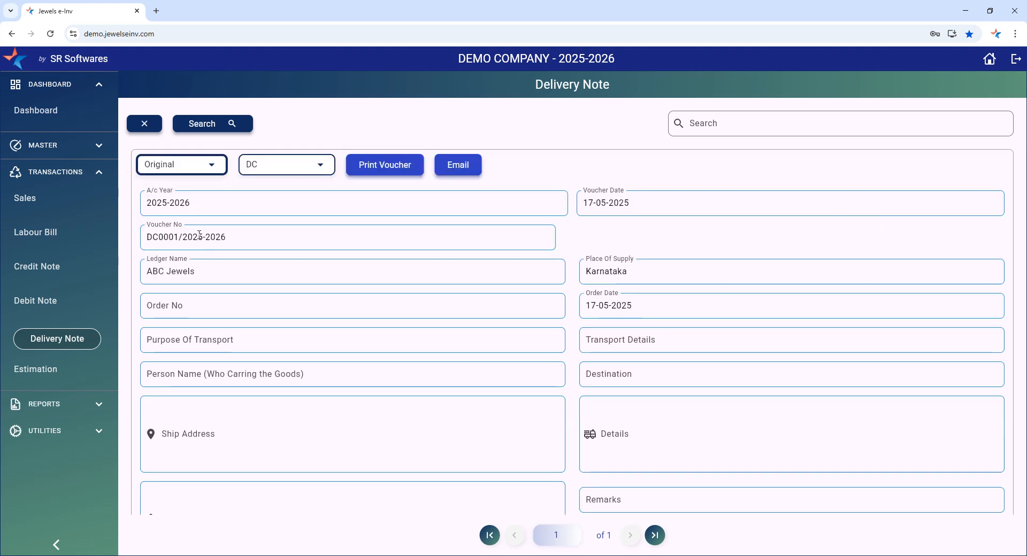
pyautogui.scroll(-3, 498, 313)
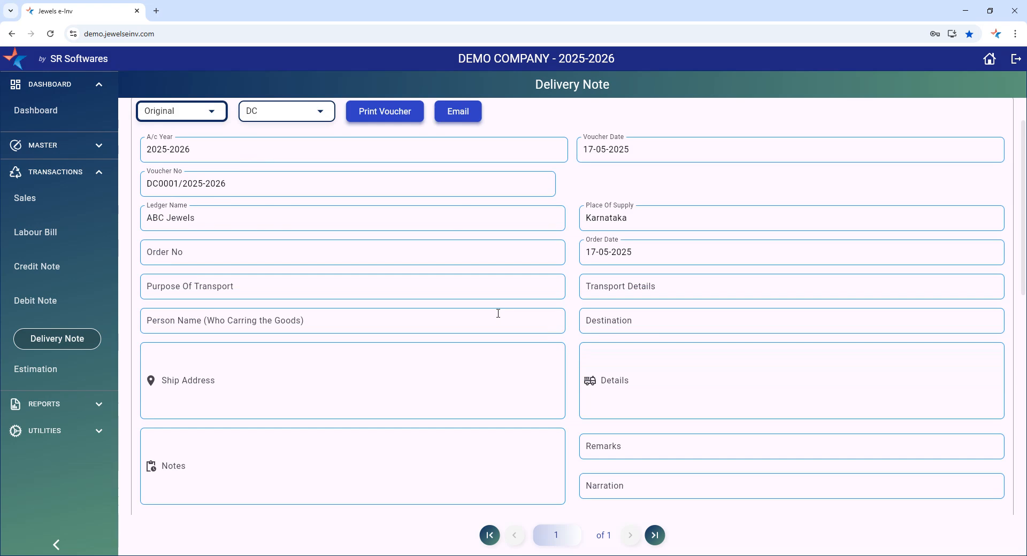
pyautogui.scroll(3, 497, 316)
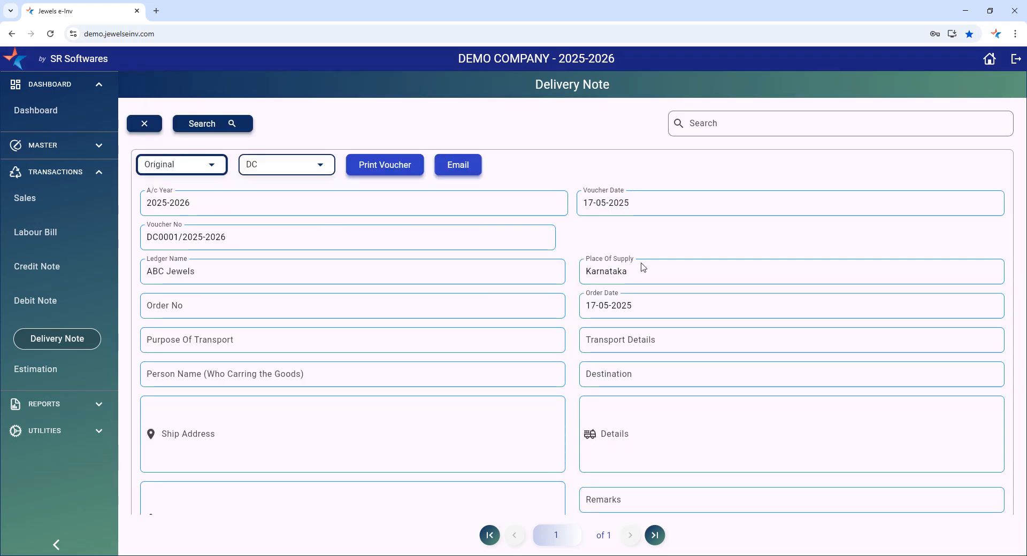
pyautogui.scroll(-2, 568, 336)
pyautogui.scroll(-5, 676, 339)
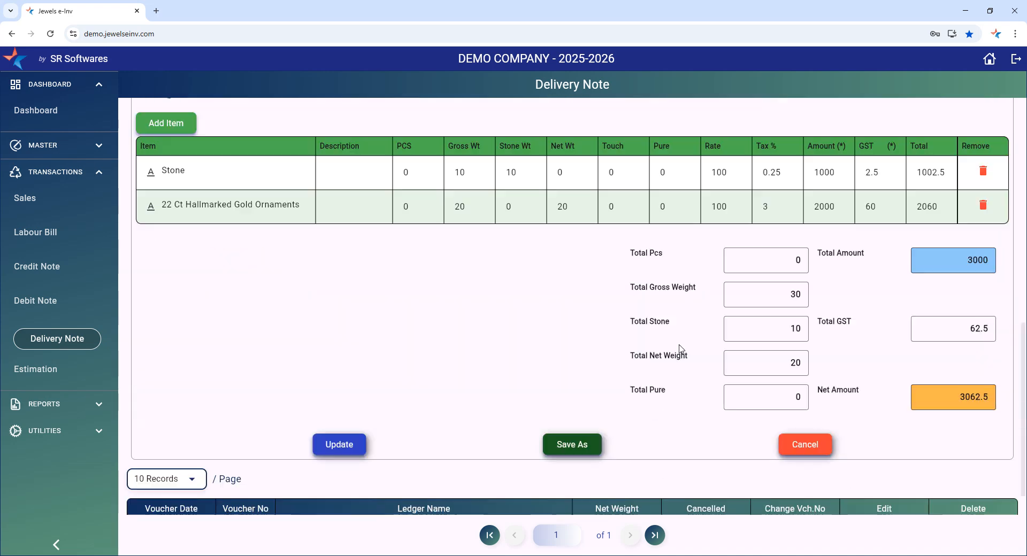
pyautogui.scroll(2, 680, 349)
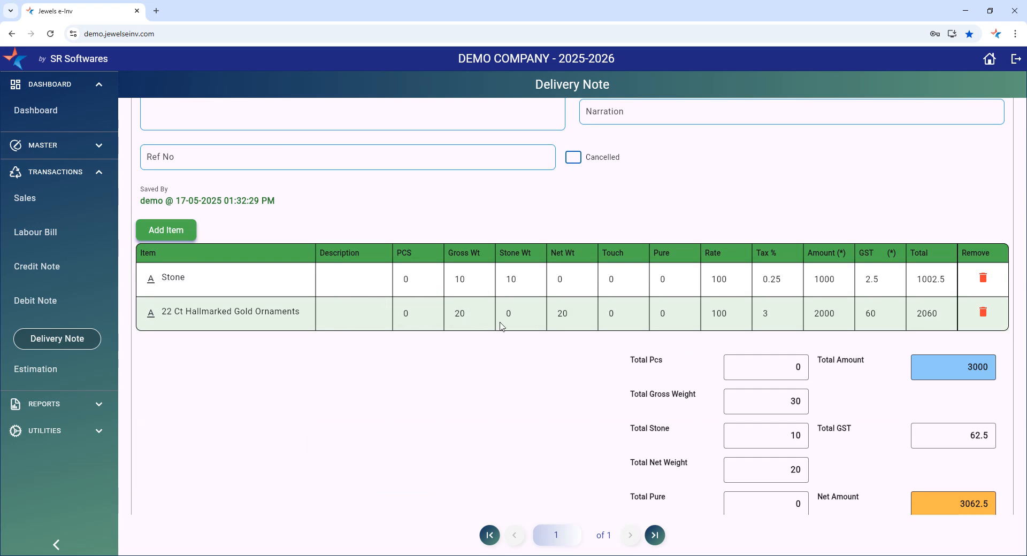
pyautogui.scroll(-1, 766, 355)
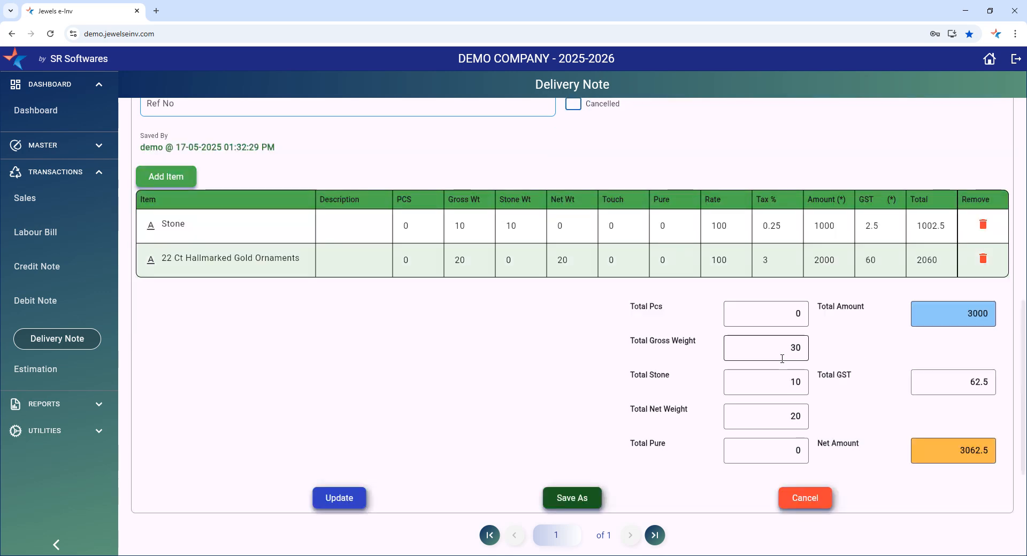
pyautogui.scroll(-2, 686, 425)
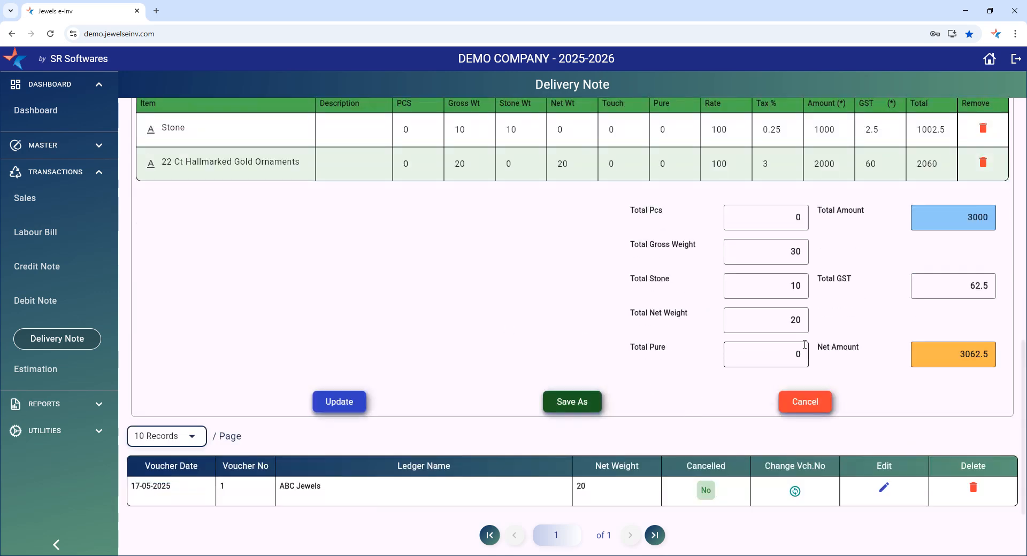
pyautogui.scroll(2, 727, 431)
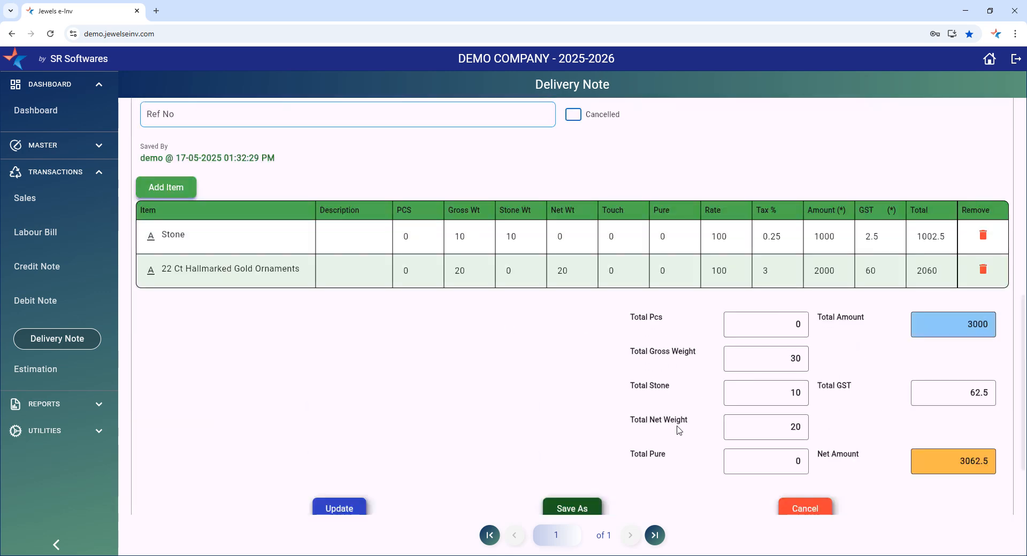
pyautogui.scroll(1, 597, 381)
pyautogui.scroll(-3, 549, 424)
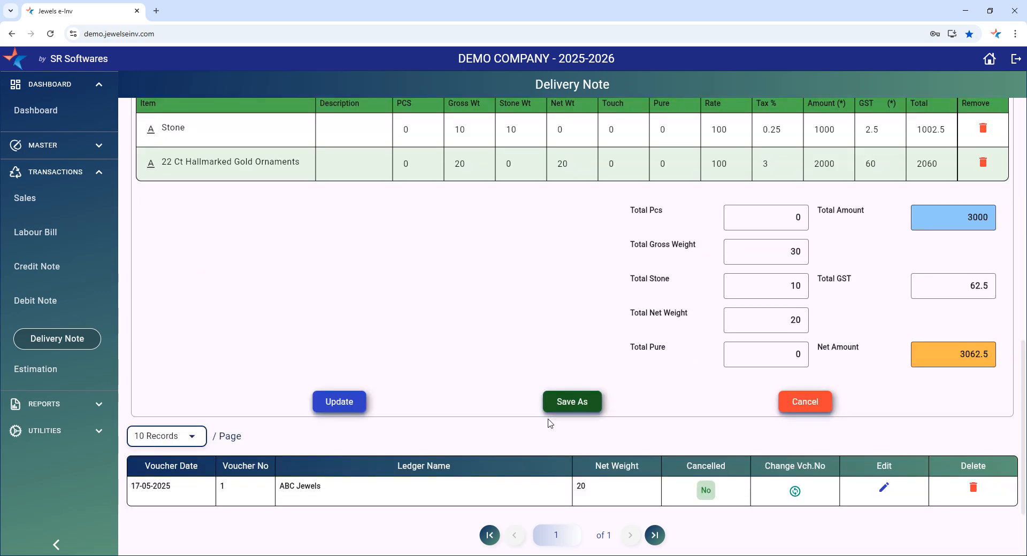
pyautogui.scroll(10, 428, 390)
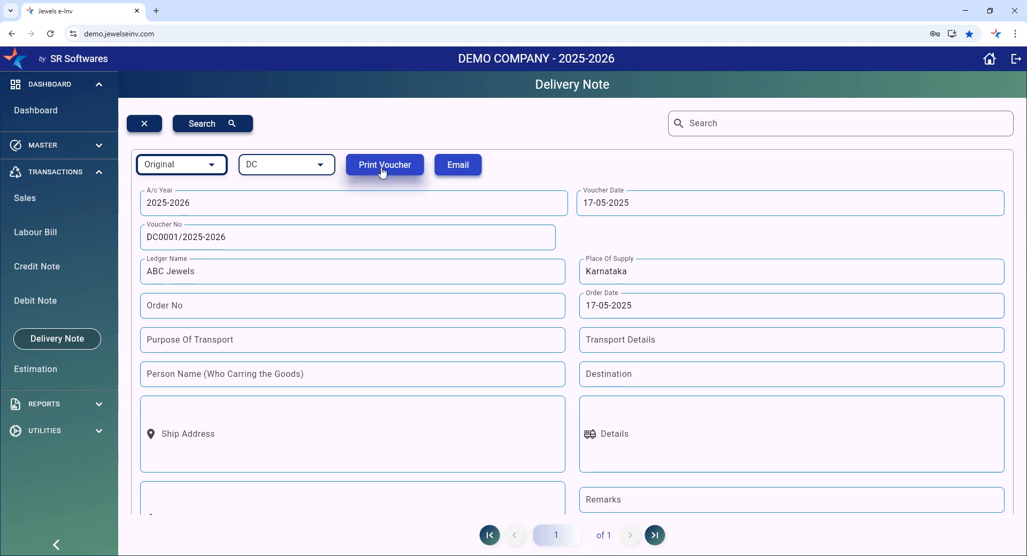
# - Generate the delivery note's printed voucher, read through the document, and close it
pyautogui.click(381, 170)
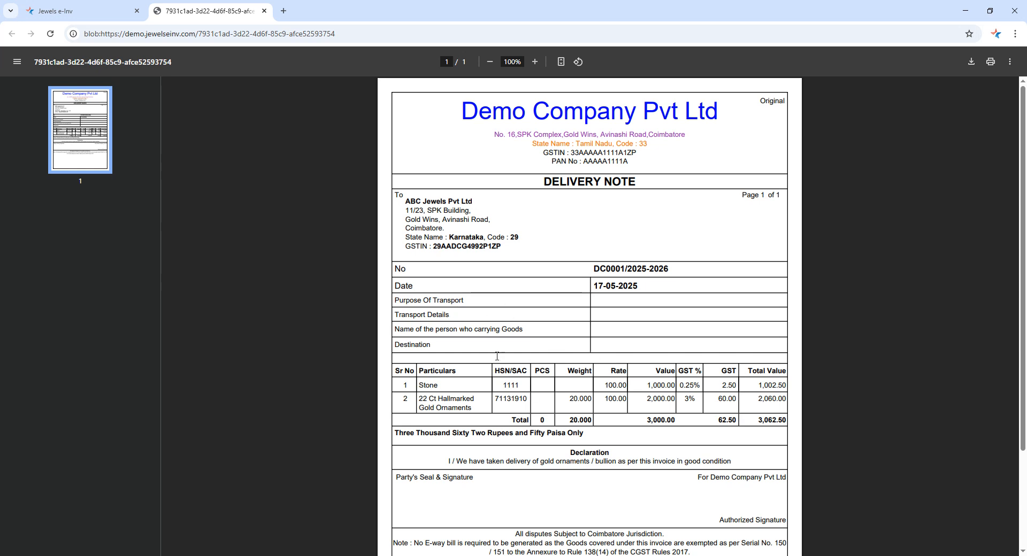
pyautogui.moveTo(1023, 333); pyautogui.dragTo(1023, 390)
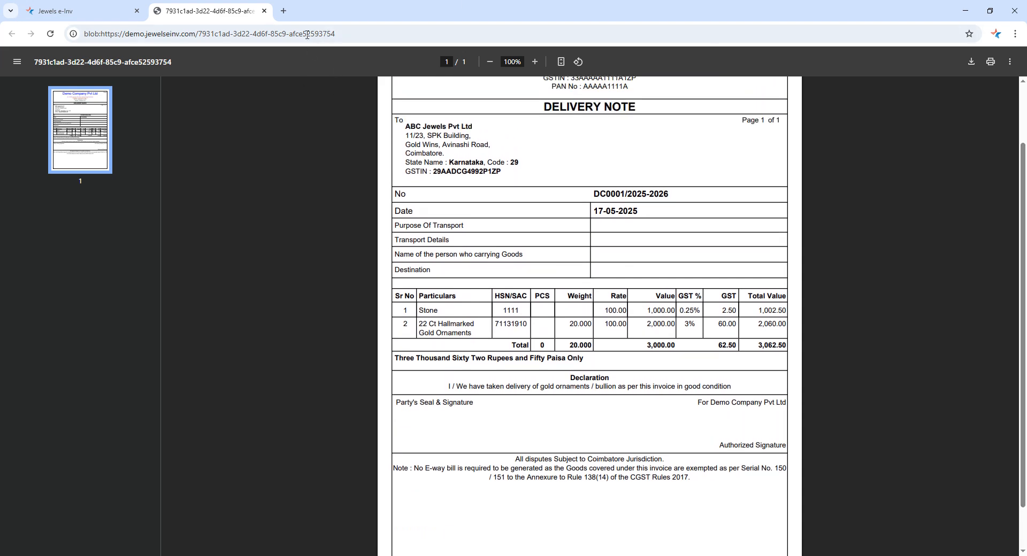
pyautogui.click(264, 11)
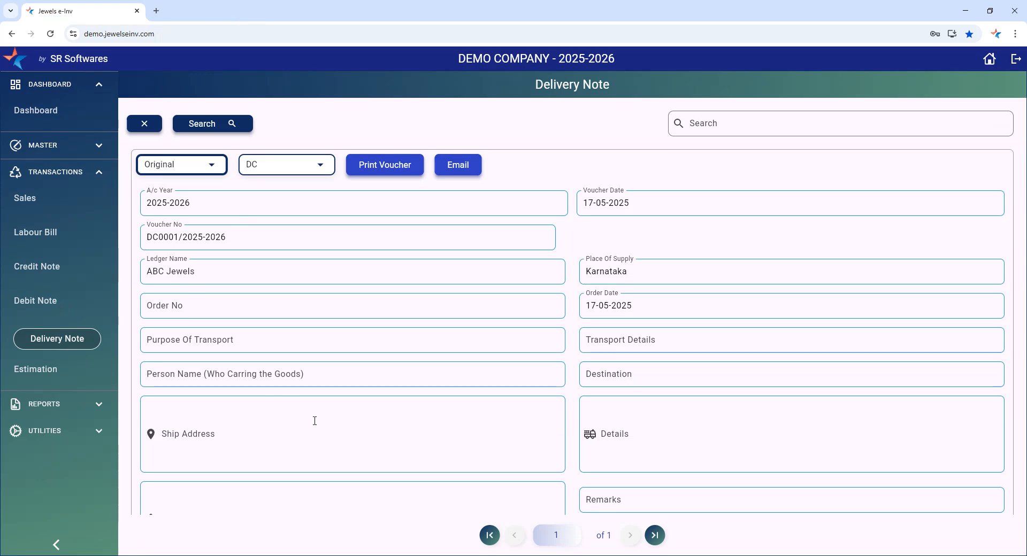
# - Go to the Voucher Type Master and open the Delivery Note voucher type for editing
pyautogui.click(58, 172)
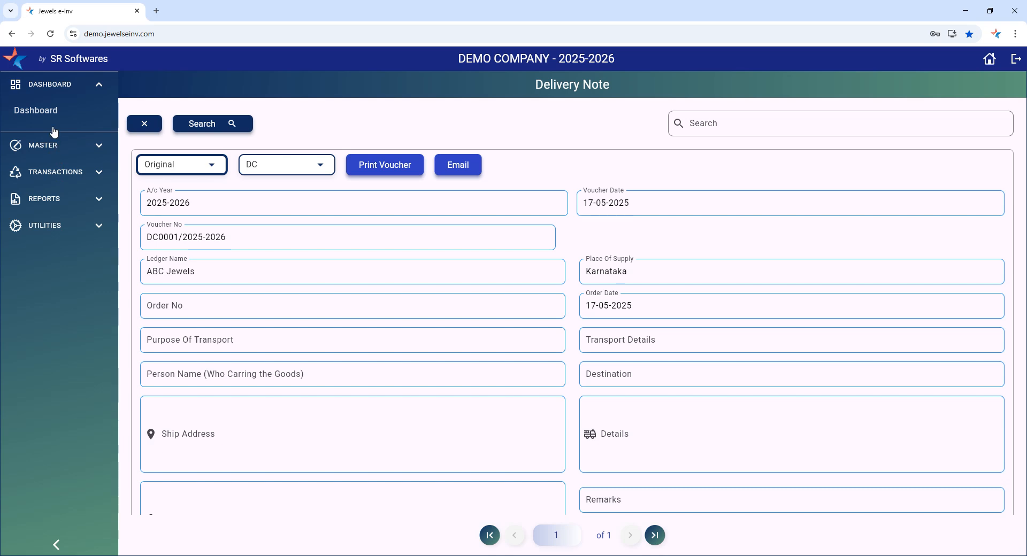
pyautogui.click(51, 146)
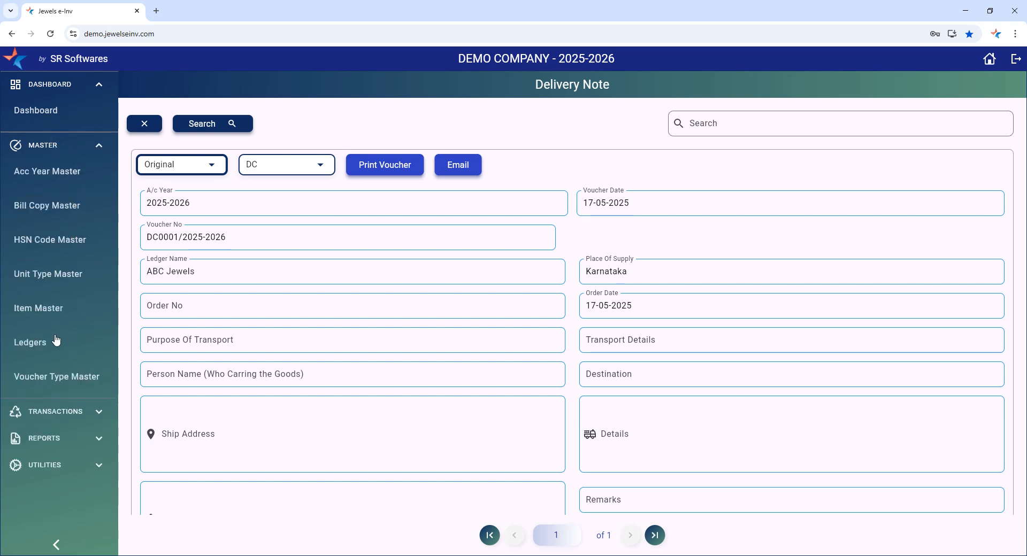
pyautogui.click(89, 377)
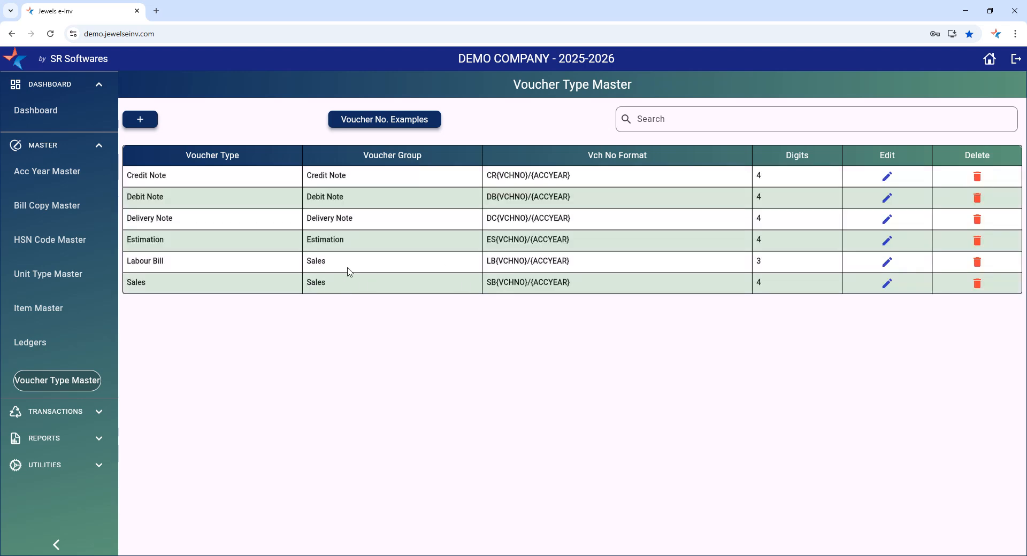
pyautogui.click(144, 122)
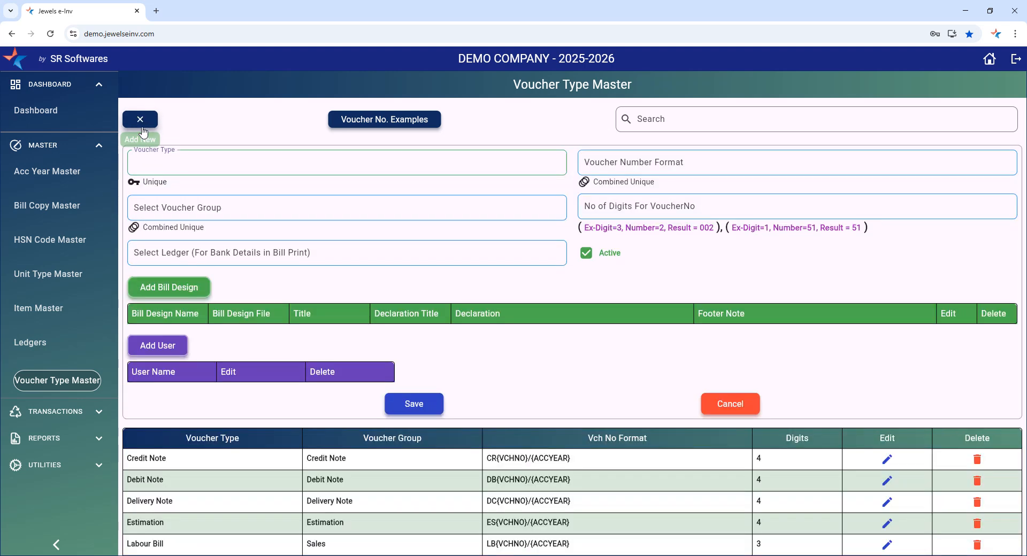
pyautogui.click(143, 124)
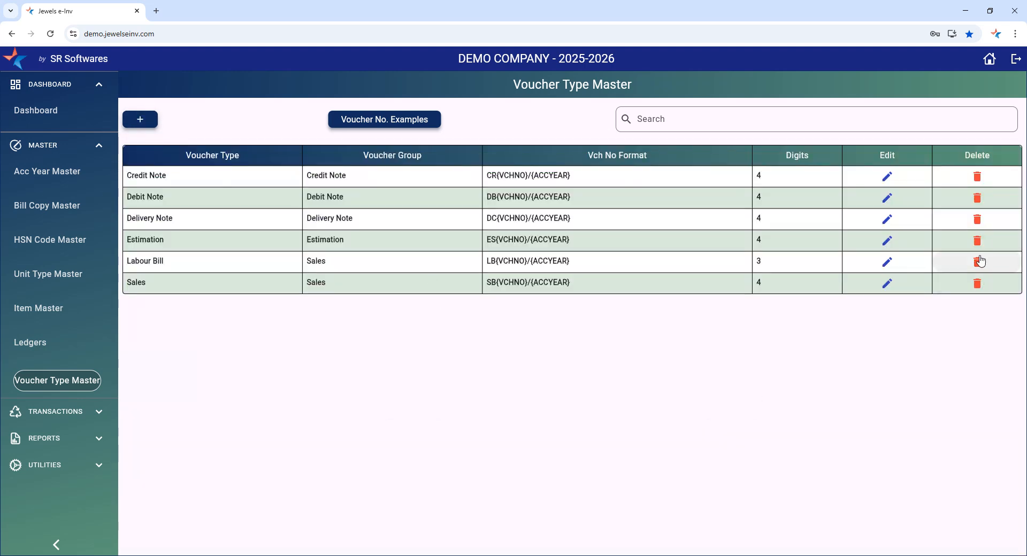
pyautogui.click(887, 219)
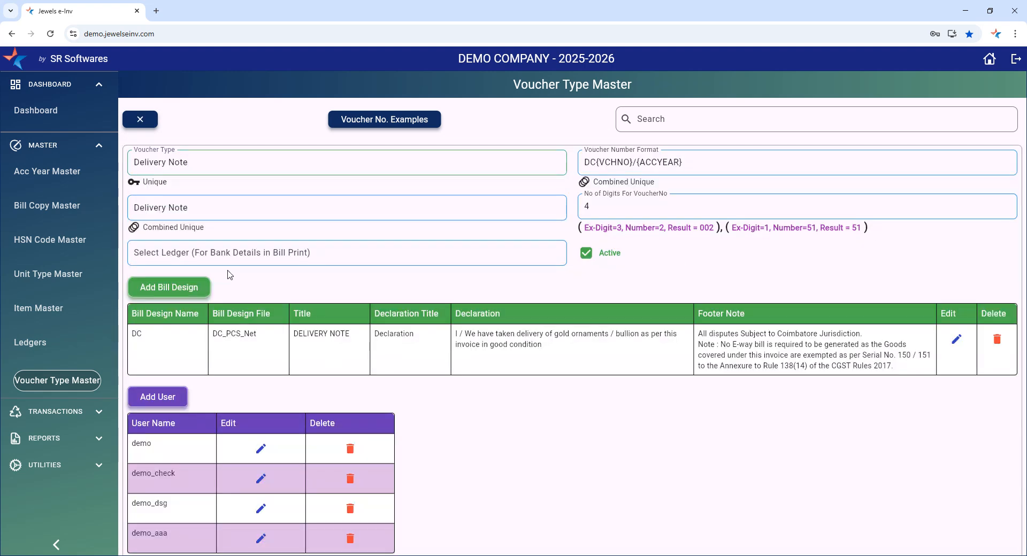
pyautogui.click(178, 207)
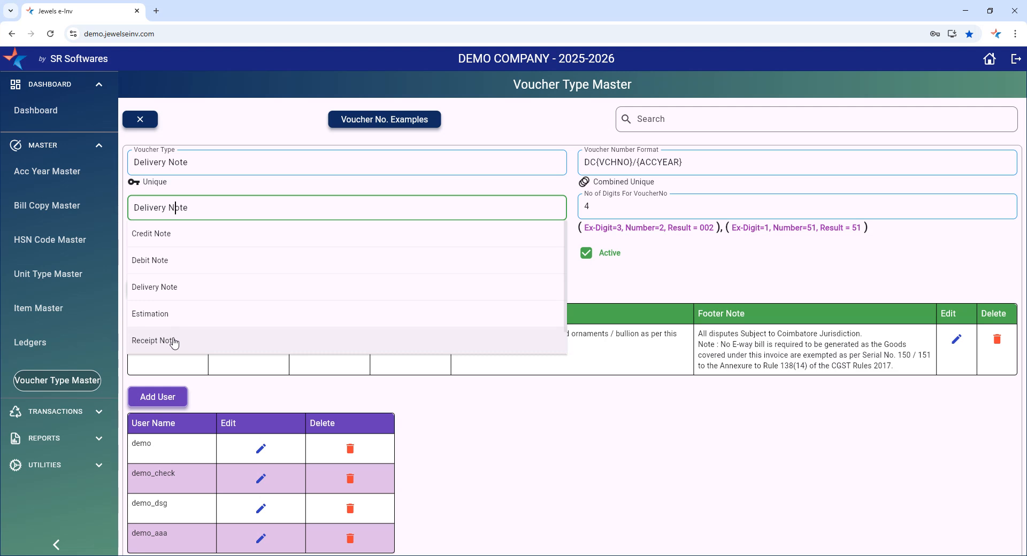
pyautogui.click(450, 442)
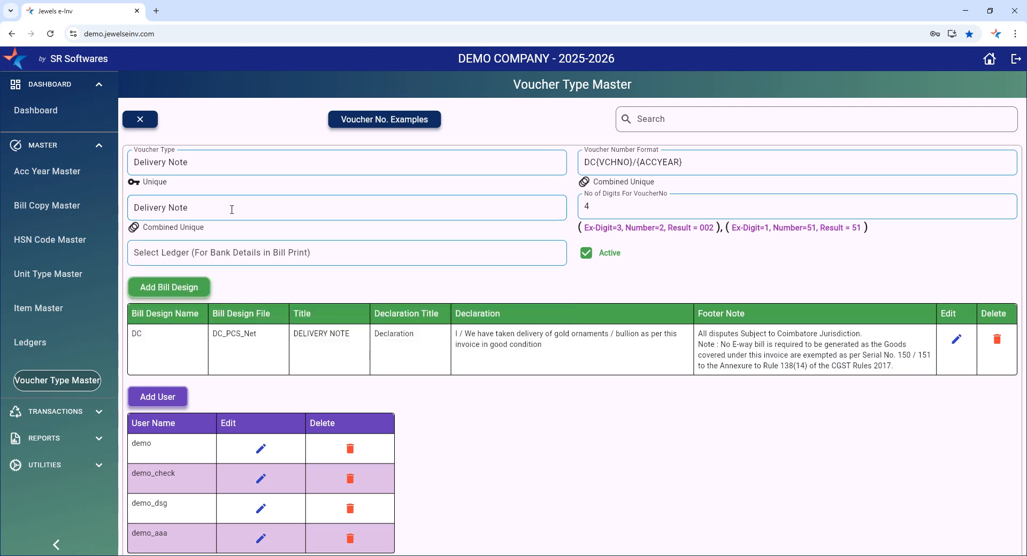
pyautogui.click(172, 209)
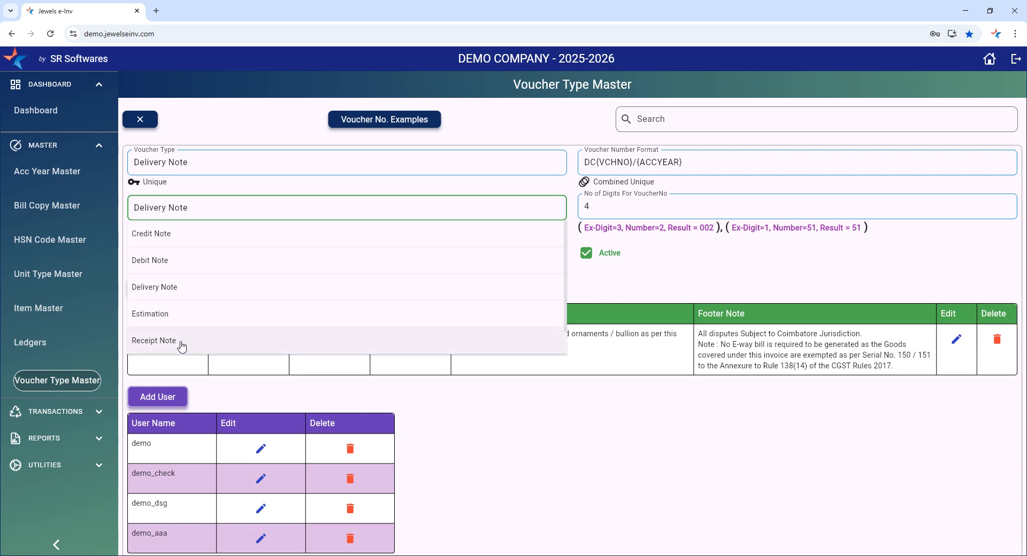
pyautogui.click(651, 438)
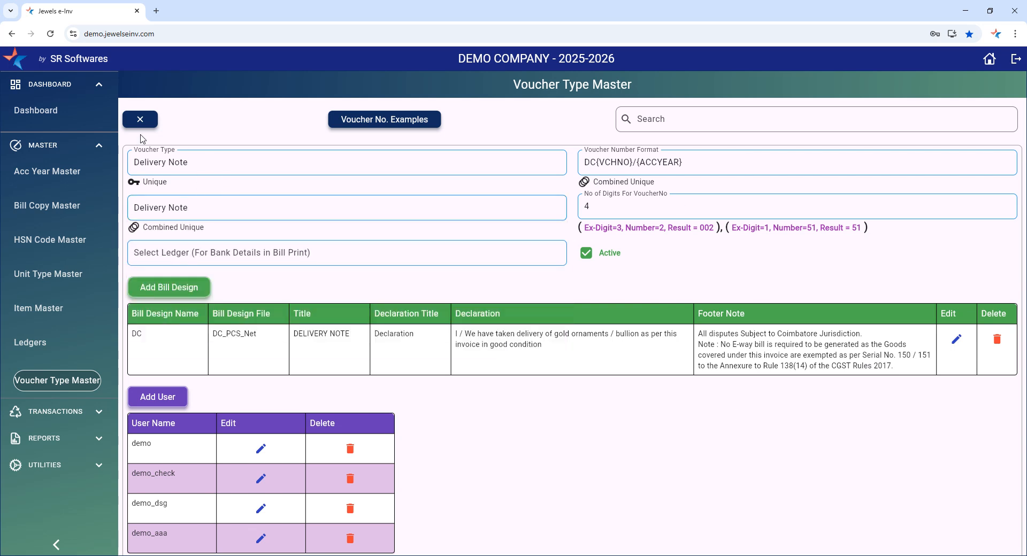
# - Set the voucher group to Receipt Note and rename the voucher type to Receipt Note
pyautogui.click(143, 208)
pyautogui.click(161, 345)
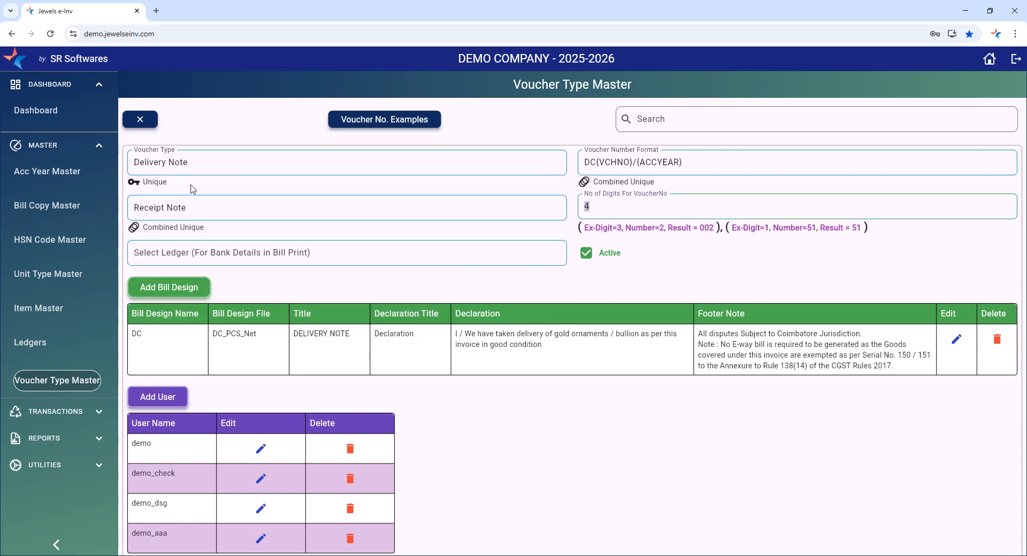
pyautogui.doubleClick(154, 163)
pyautogui.write('Receipt')
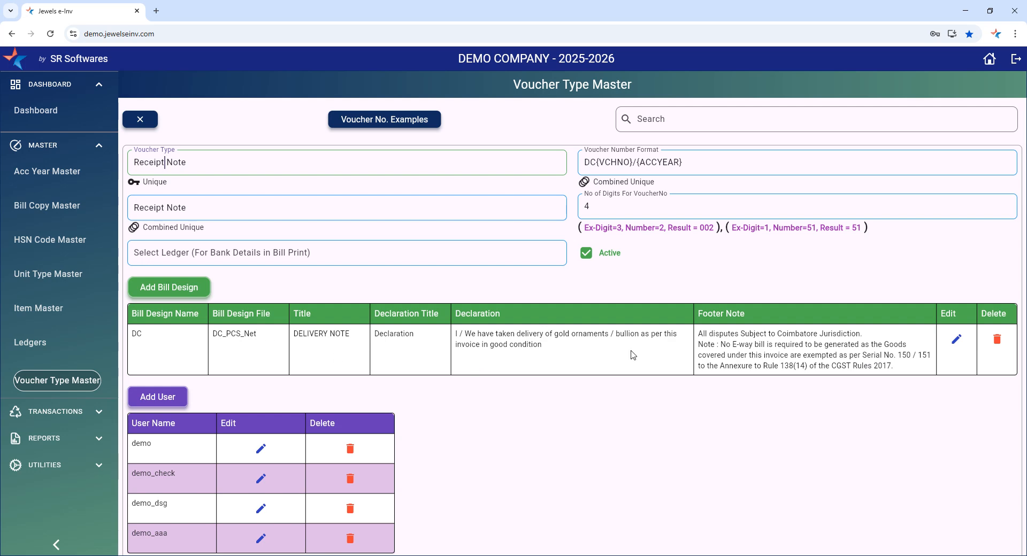
# - Change the title of the DC bill design to RECEIPT NOTE and apply the edit
pyautogui.click(957, 342)
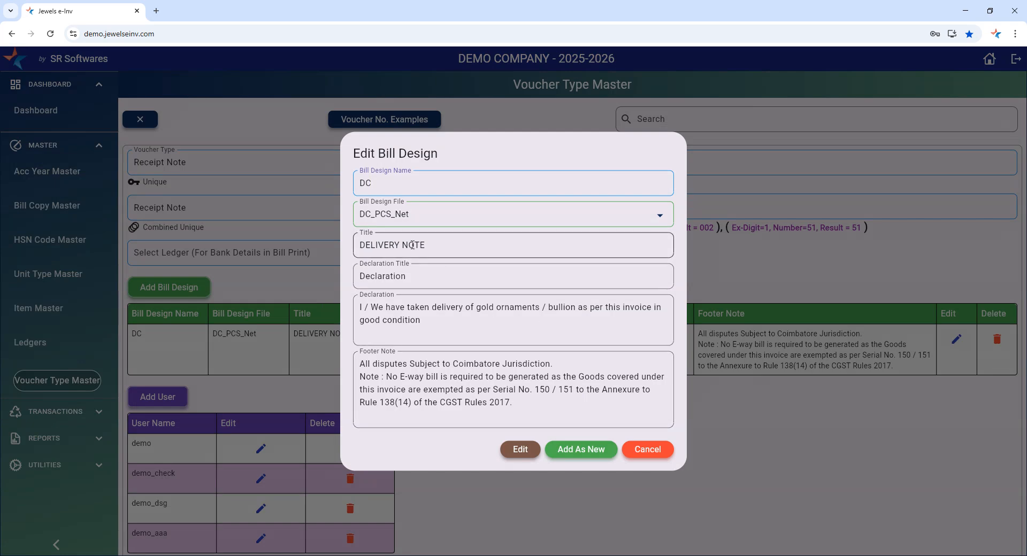
pyautogui.doubleClick(380, 245)
pyautogui.write('Re')
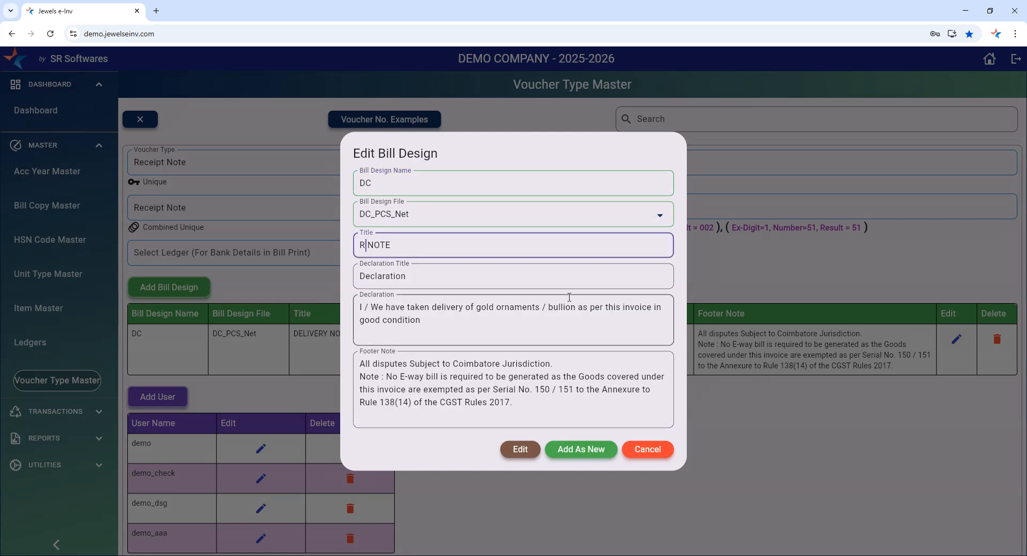
pyautogui.press('BackSpace')
pyautogui.write('ECIP')
pyautogui.press('BackSpace')
pyautogui.press('BackSpace')
pyautogui.write('EIPT')
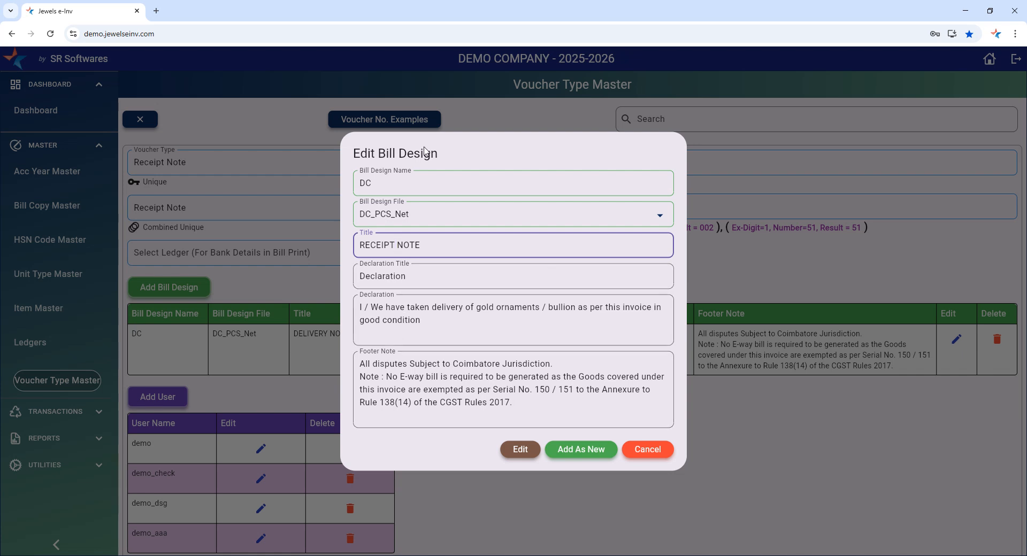
pyautogui.click(415, 214)
pyautogui.click(437, 217)
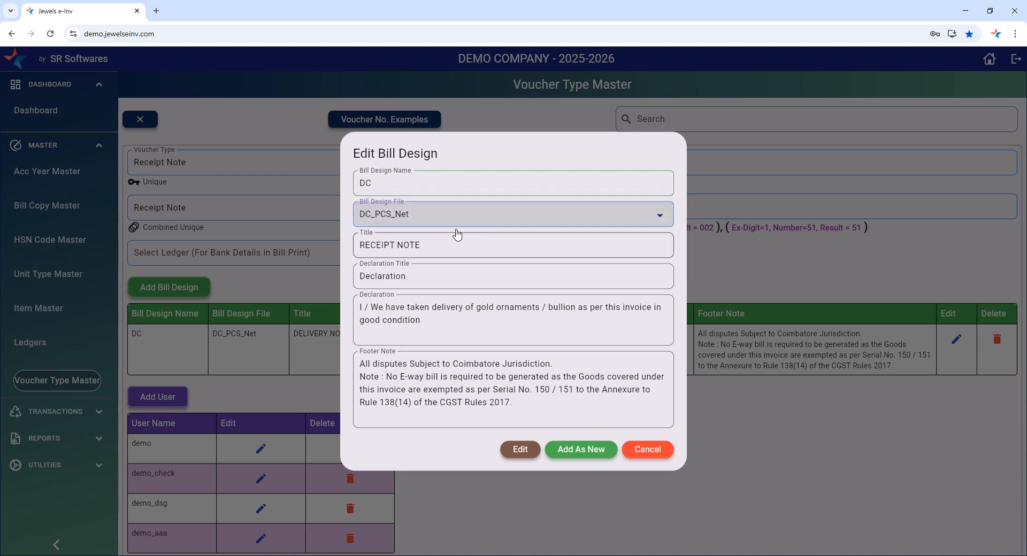
pyautogui.click(526, 456)
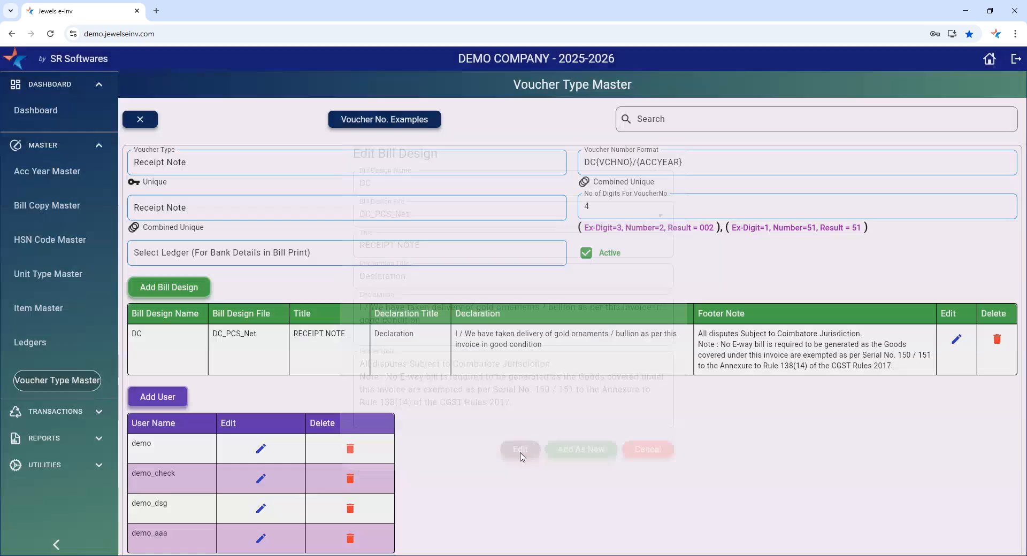
# - Replace the DC prefix so the voucher number format reads RN{VCHNO}/{ACCYEAR}
pyautogui.scroll(-2, 530, 481)
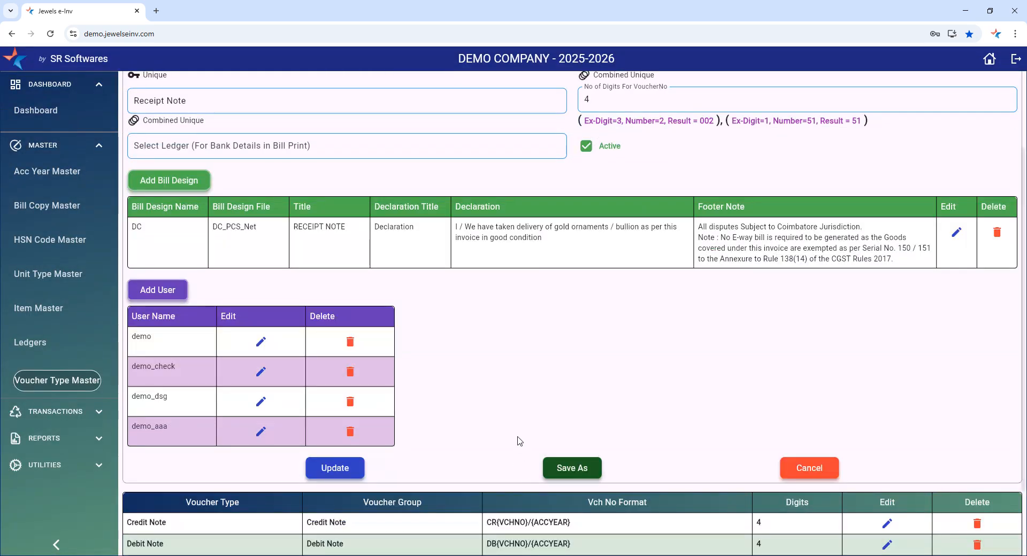
pyautogui.scroll(2, 520, 441)
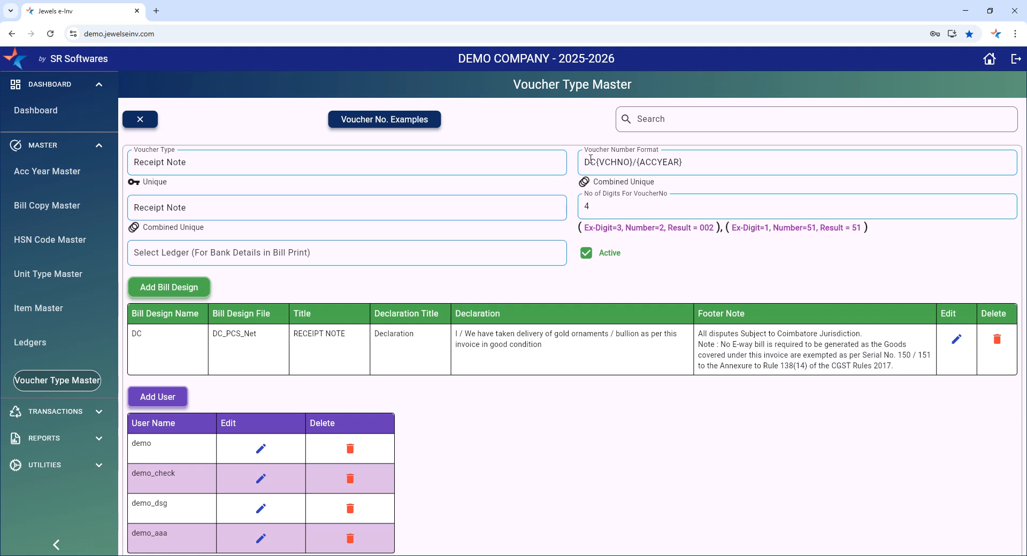
pyautogui.press('Delete')
pyautogui.press('Delete')
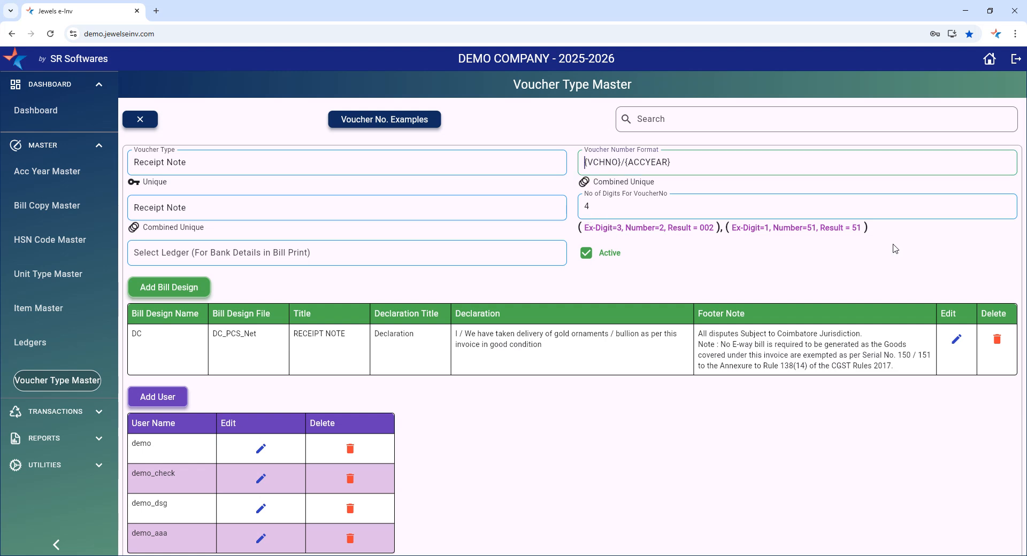
pyautogui.write('RN')
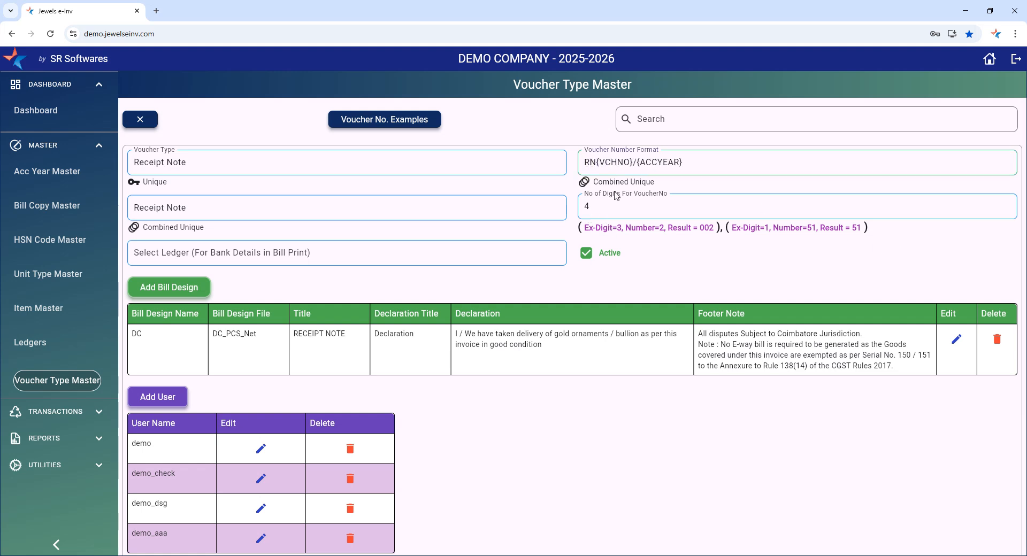
pyautogui.scroll(-4, 639, 362)
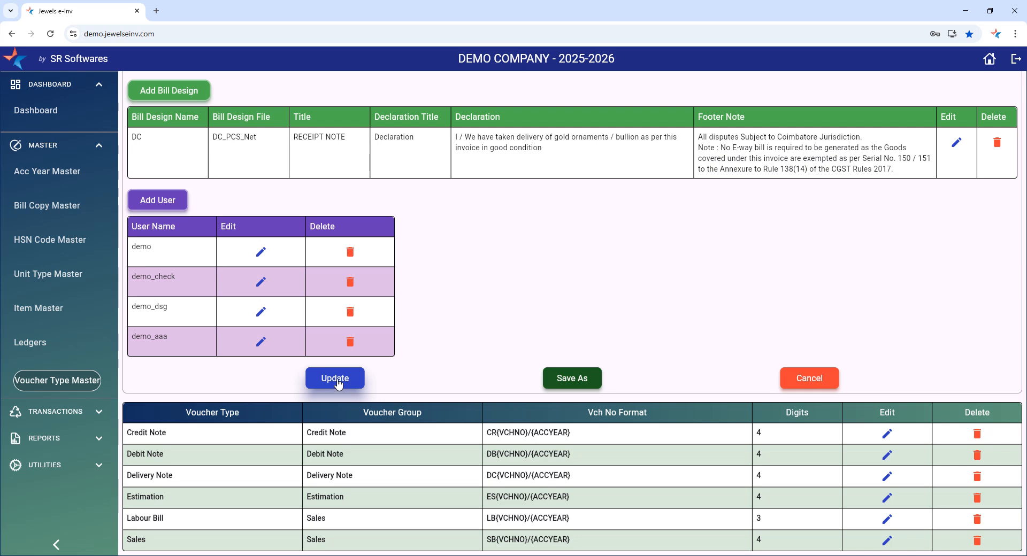
# - Check the edited form and save it as a separate Receipt Note voucher type, leaving the Delivery Note type intact
pyautogui.scroll(5, 246, 240)
pyautogui.scroll(-4, 427, 357)
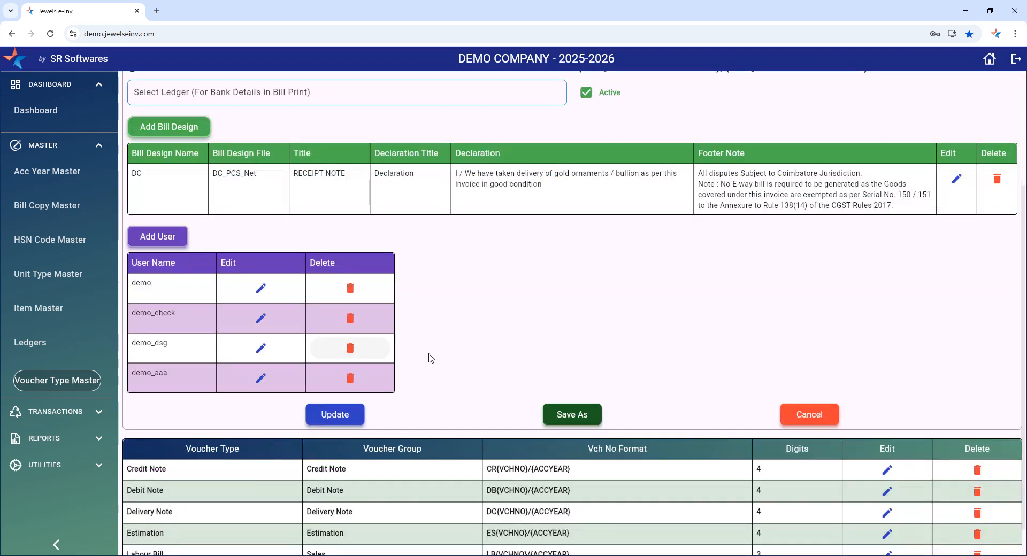
pyautogui.click(568, 415)
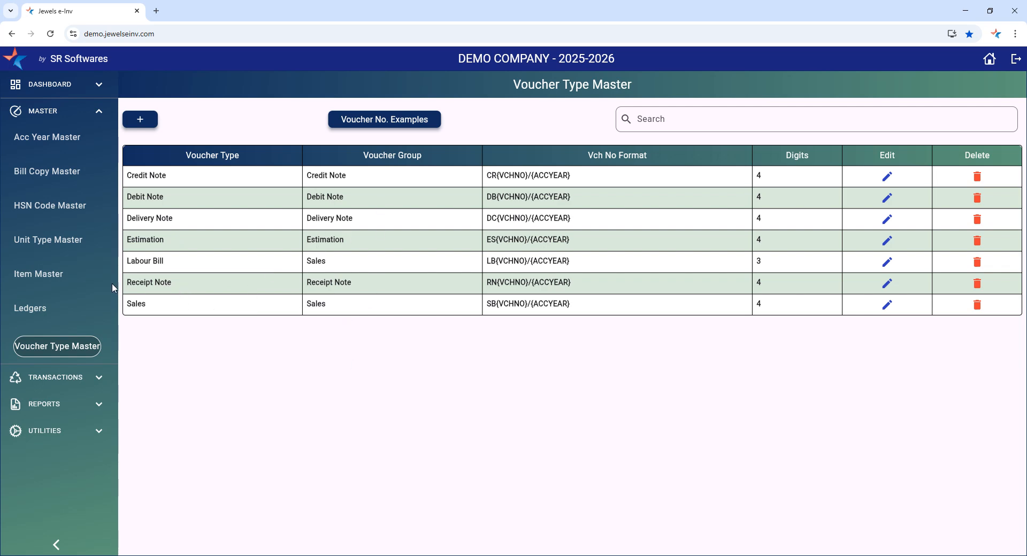
# - Go to the Receipt Note transactions and start a new receipt note
pyautogui.click(50, 113)
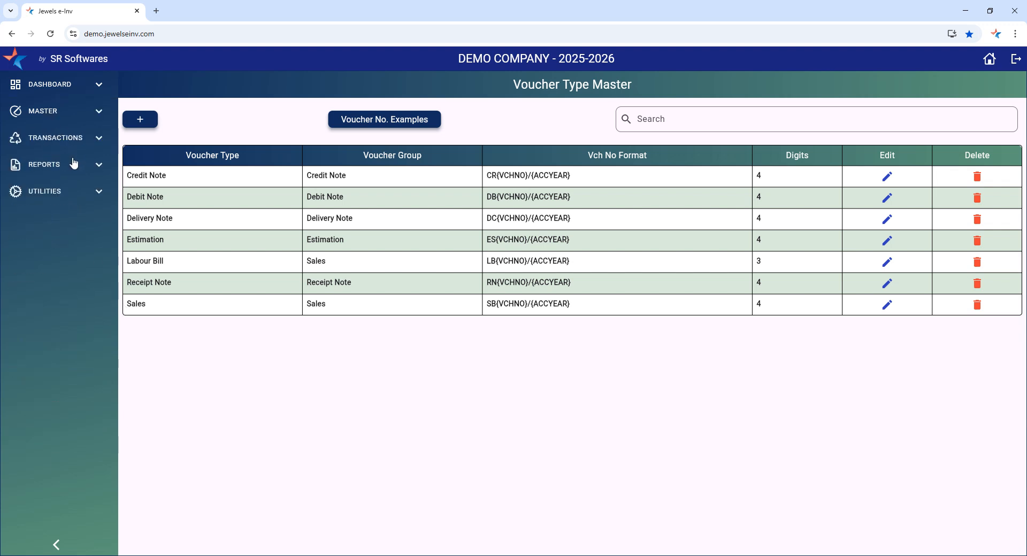
pyautogui.click(60, 142)
pyautogui.click(52, 341)
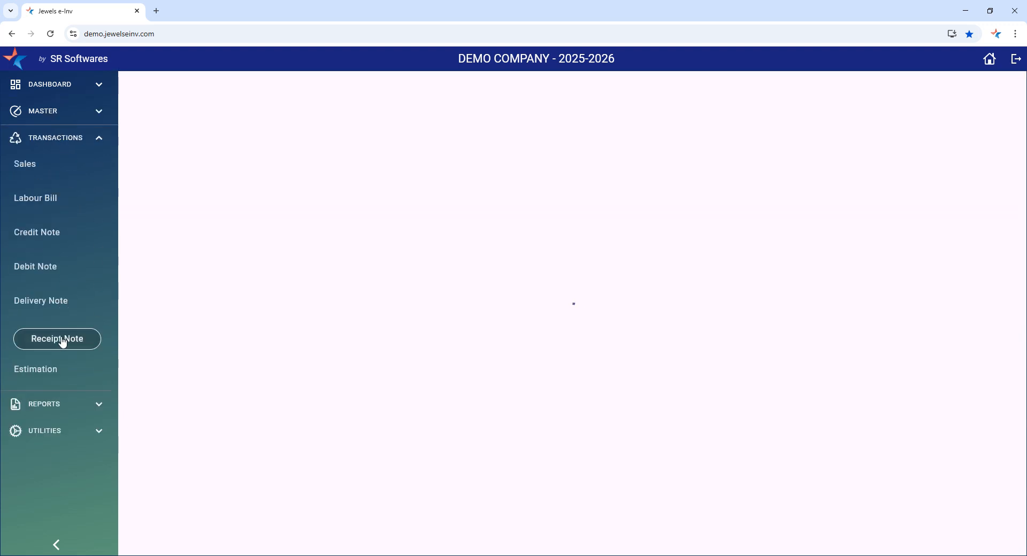
pyautogui.click(138, 122)
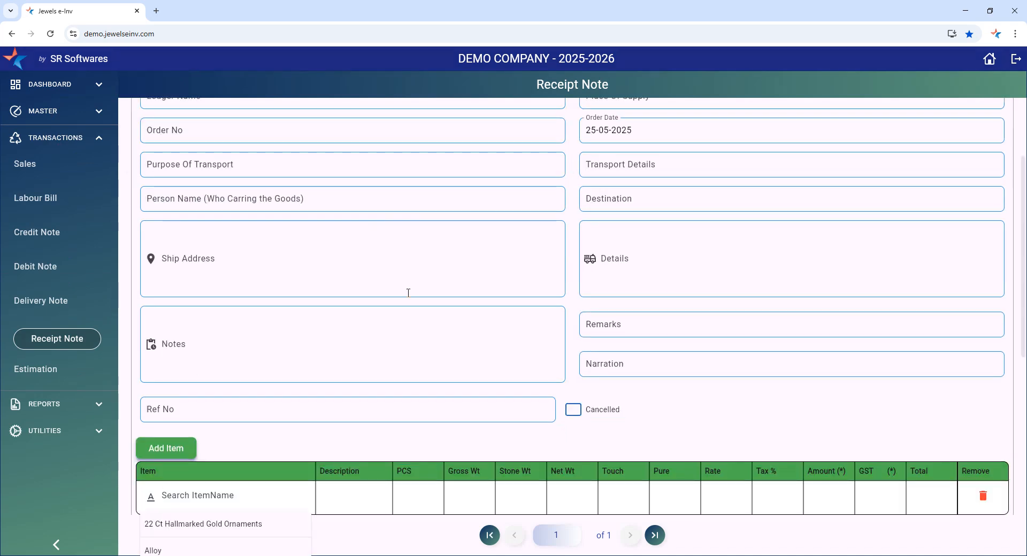
# - Choose ABC Jewels as the receipt note's ledger and 22 Ct Hallmarked Gold Ornaments as the first item
pyautogui.scroll(3, 374, 256)
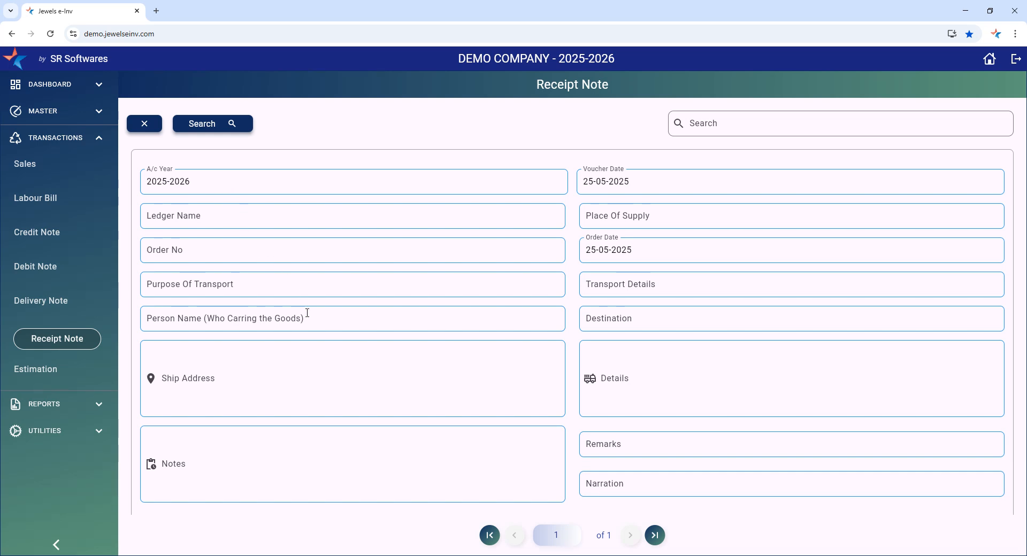
pyautogui.click(207, 217)
pyautogui.click(217, 247)
pyautogui.scroll(-3, 630, 337)
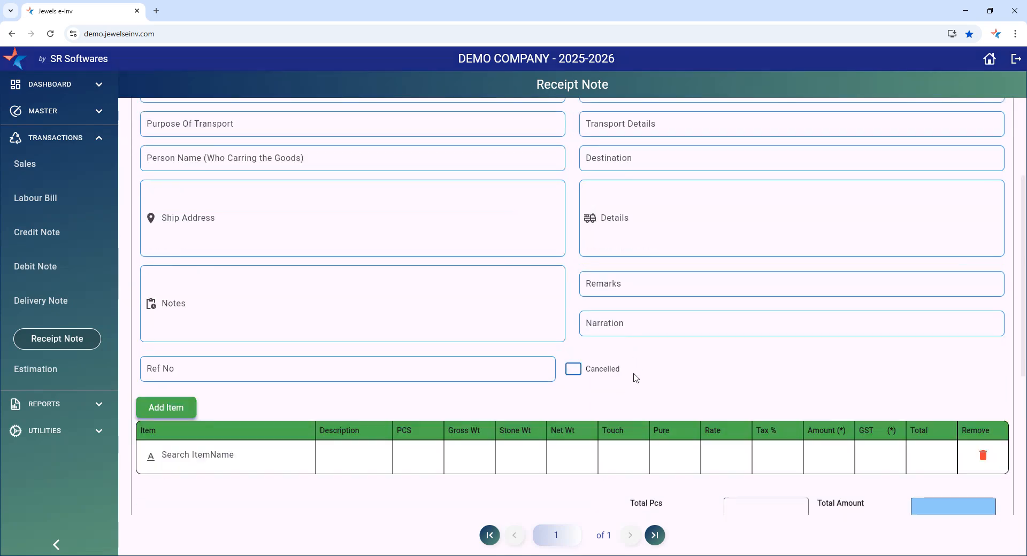
pyautogui.click(212, 456)
pyautogui.click(212, 483)
# - Enter a gross weight of 30 and a rate of 8000 for the gold ornaments item
pyautogui.click(469, 457)
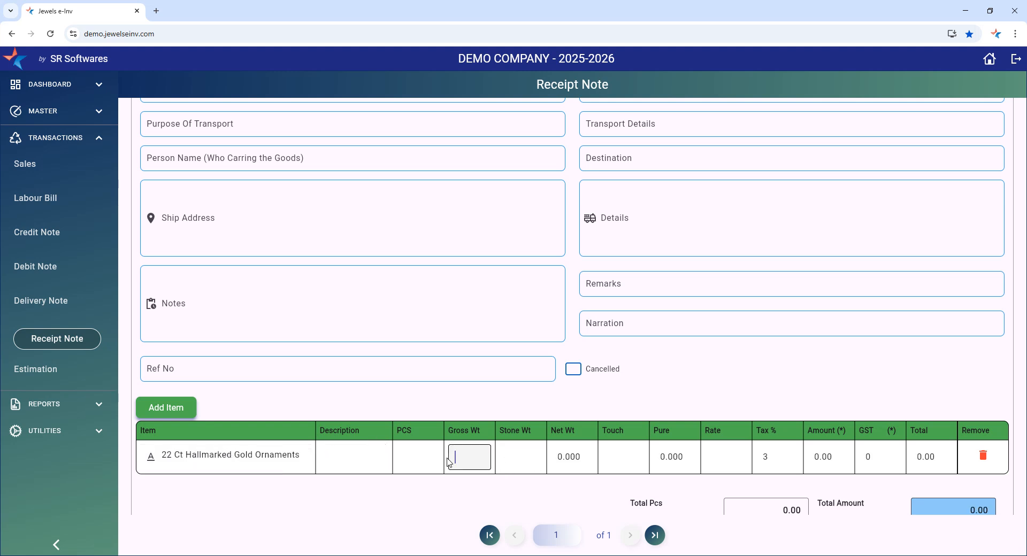
pyautogui.write('30')
pyautogui.press('Tab')
pyautogui.press('Tab')
pyautogui.press('Tab')
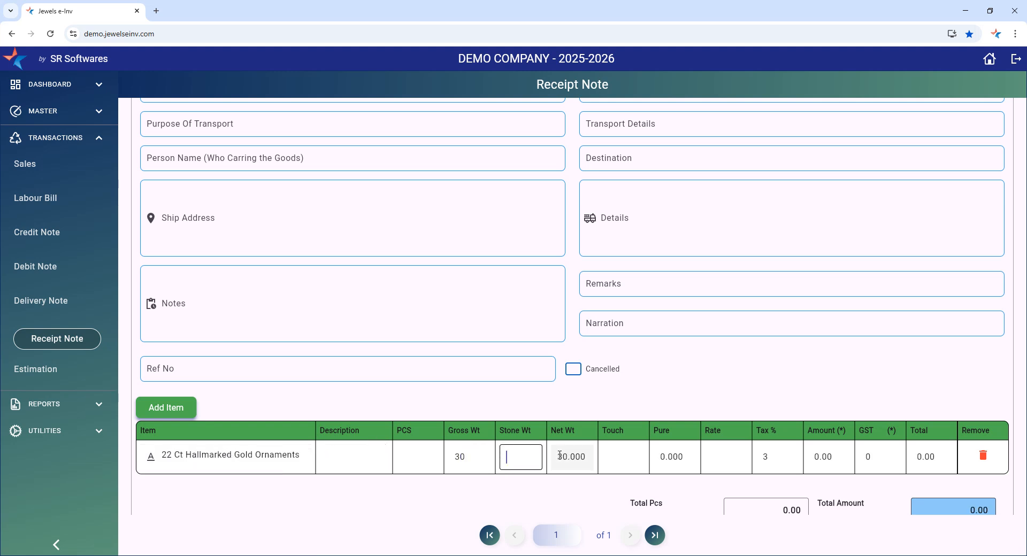
pyautogui.write('8000')
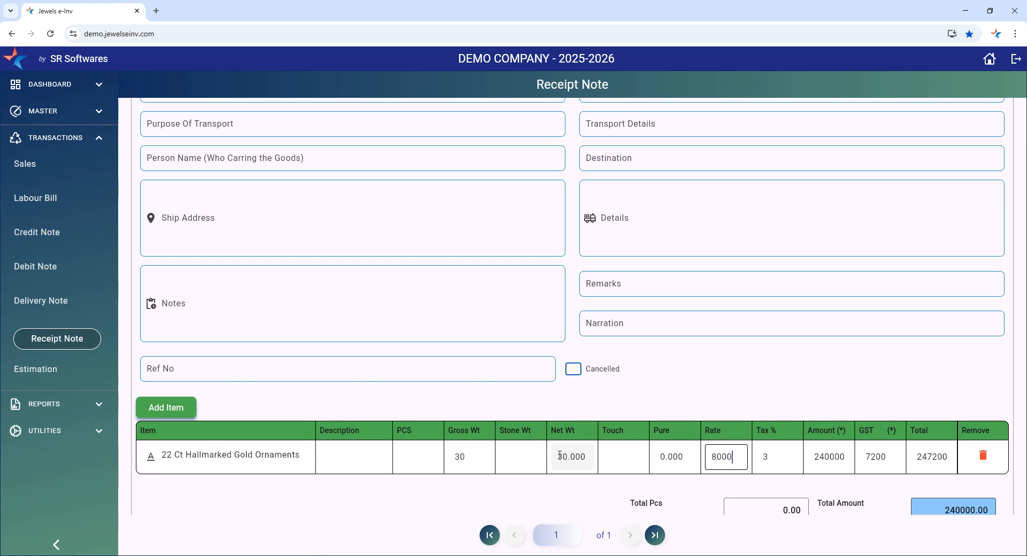
# - Save the receipt note and print its voucher
pyautogui.scroll(-4, 556, 406)
pyautogui.click(441, 481)
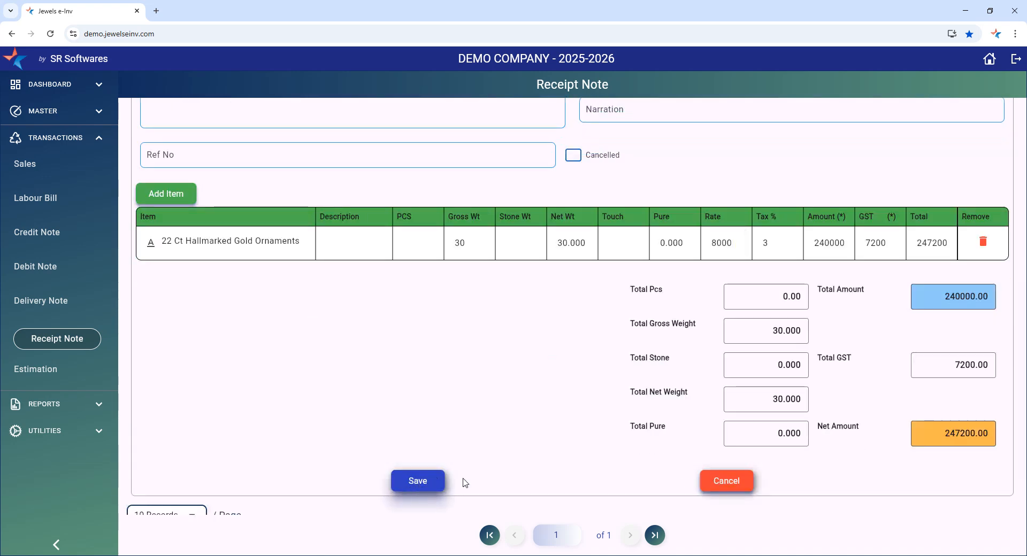
pyautogui.click(420, 172)
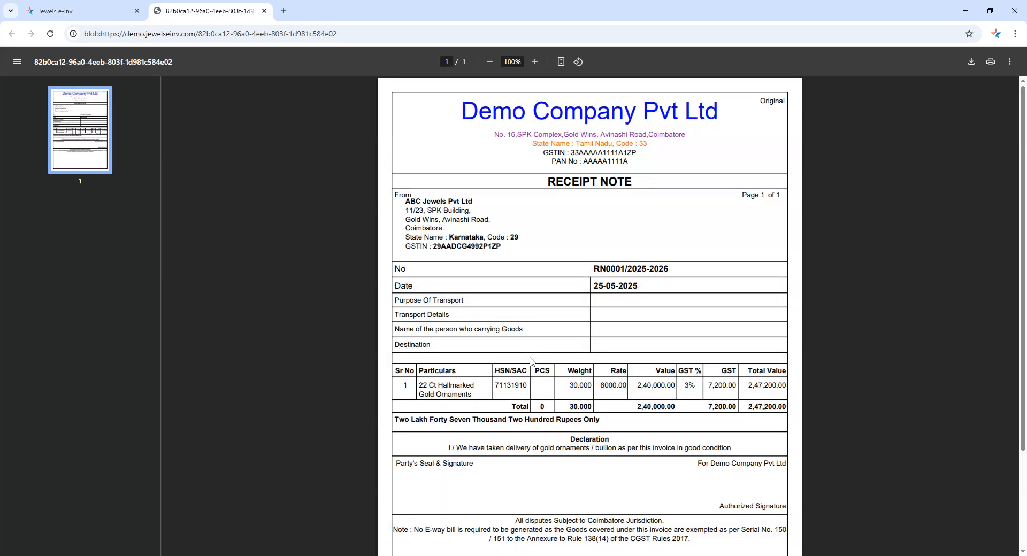
# - Examine the receipt note printout, especially the From party details, and close it to return to the voucher
pyautogui.scroll(-3, 568, 334)
pyautogui.scroll(3, 615, 428)
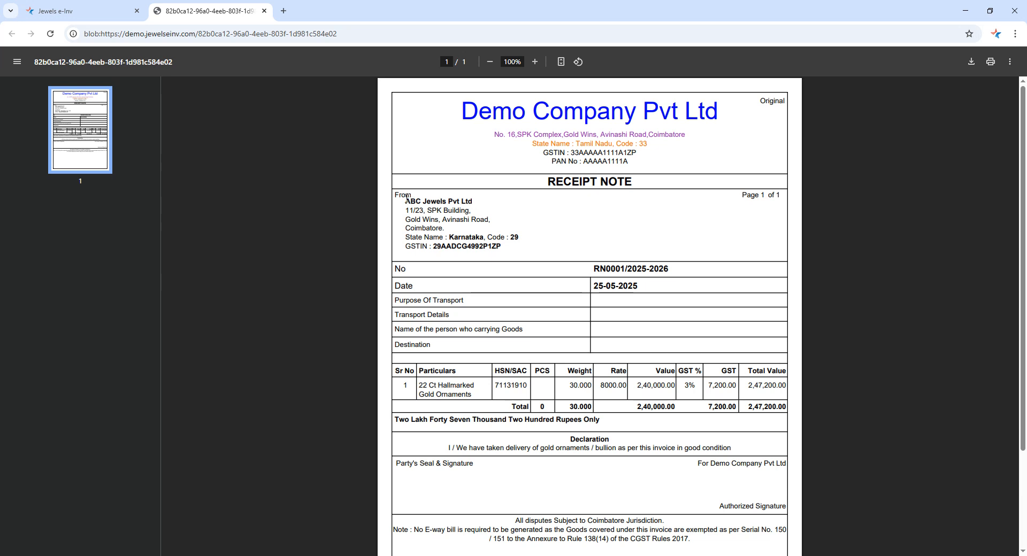
pyautogui.moveTo(400, 195); pyautogui.dragTo(493, 195)
pyautogui.click(535, 208)
pyautogui.moveTo(431, 204); pyautogui.dragTo(523, 251)
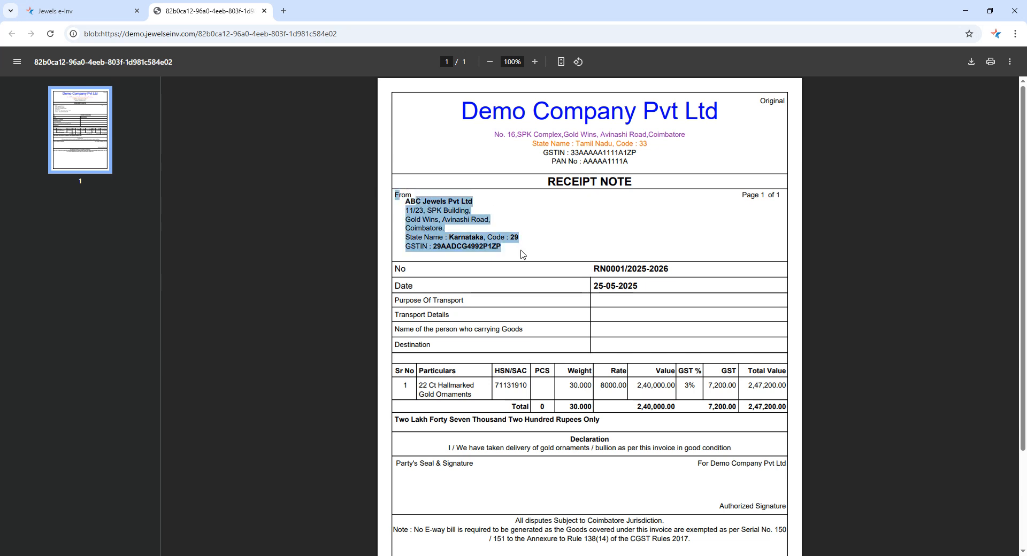
pyautogui.click(596, 243)
pyautogui.scroll(-3, 615, 281)
pyautogui.scroll(3, 495, 397)
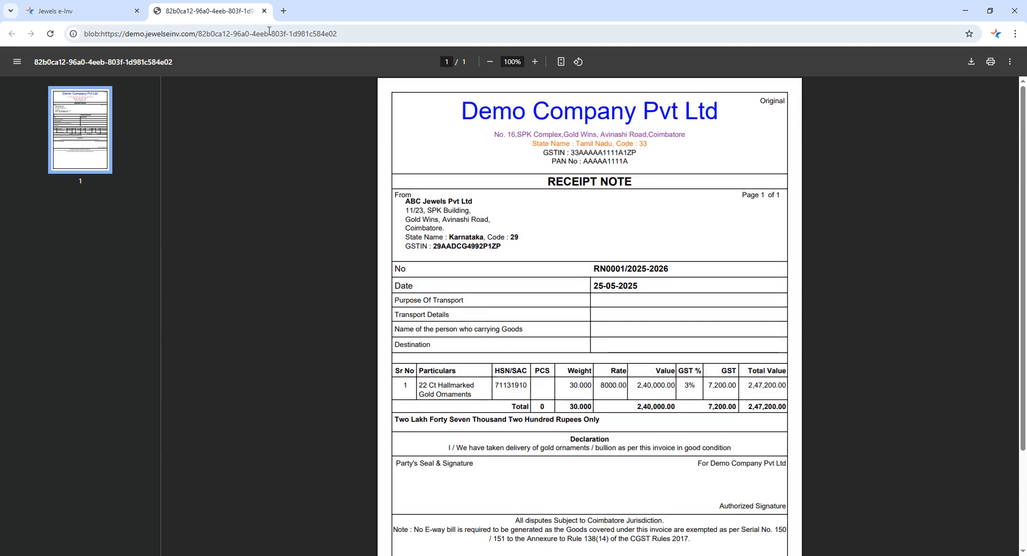
pyautogui.click(263, 11)
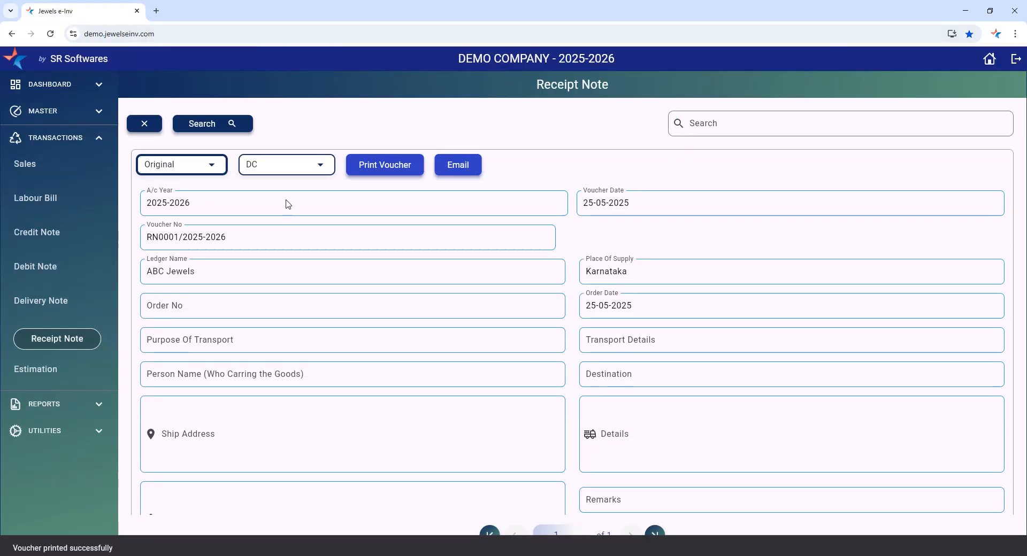